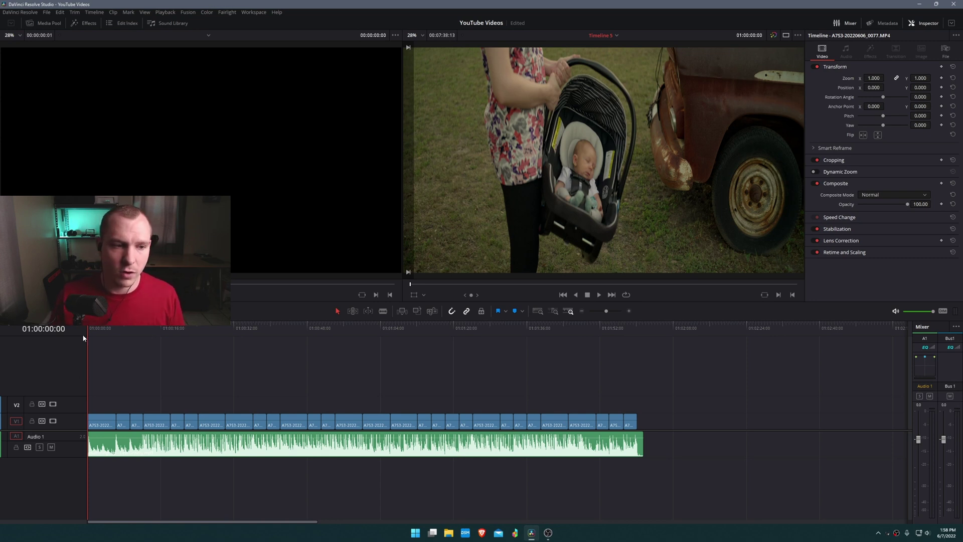
Play the opening of Timeline 5, rewind to its start, and show the media pool
{"action": "key", "text": "space"}
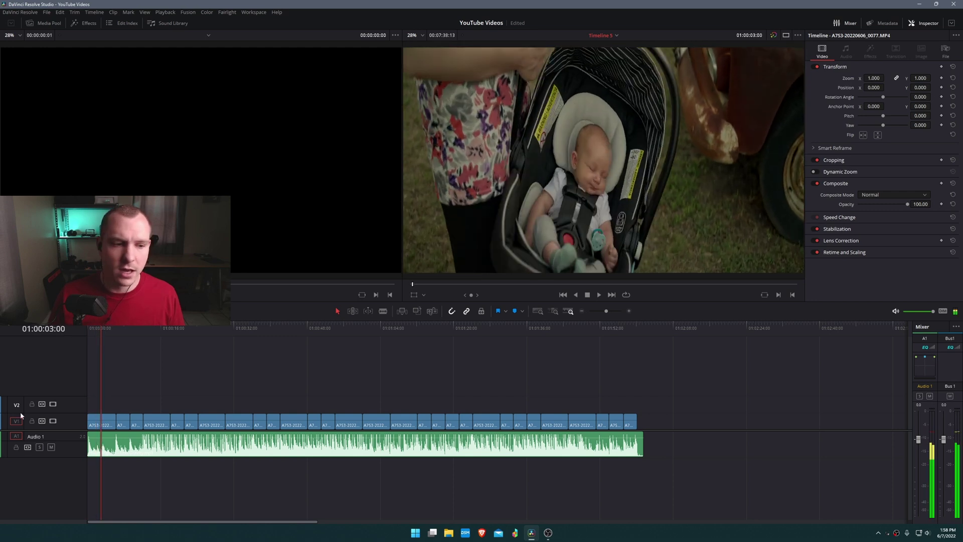
{"action": "left_click_drag", "start_coordinate": [100, 325], "coordinate": [89, 326]}
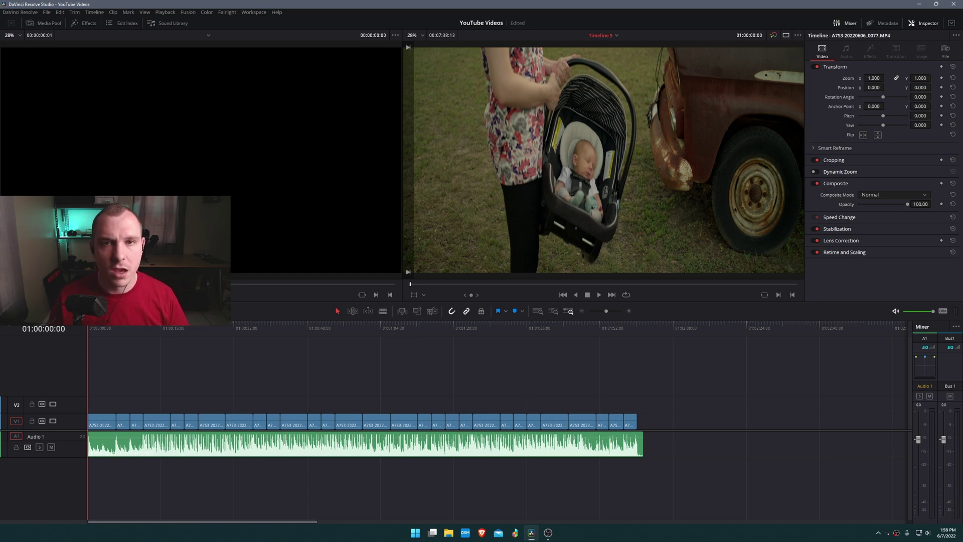
{"action": "left_click", "coordinate": [44, 23]}
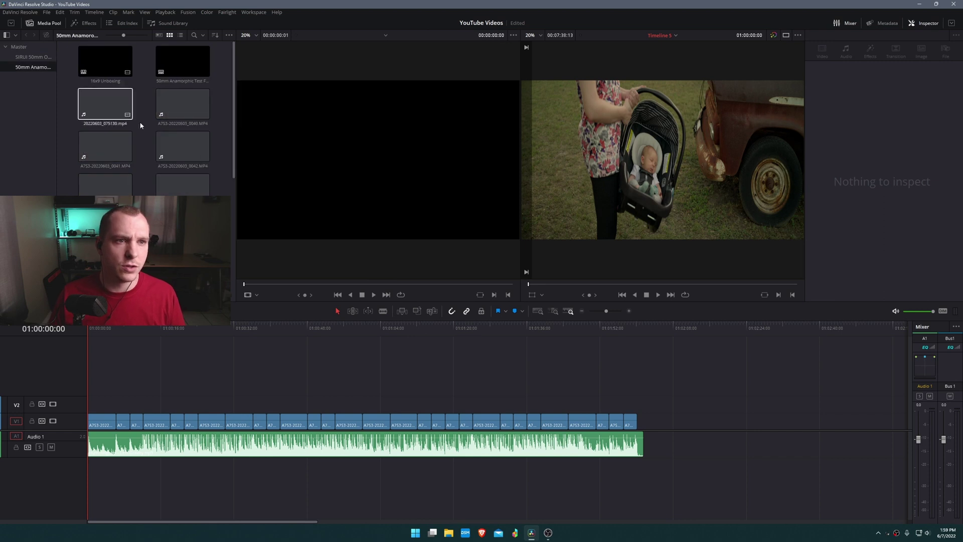
Open the 50mm Anamorphic Test Footage timeline, move to about 13 seconds, and mute Audio 1
{"action": "double_click", "coordinate": [185, 61]}
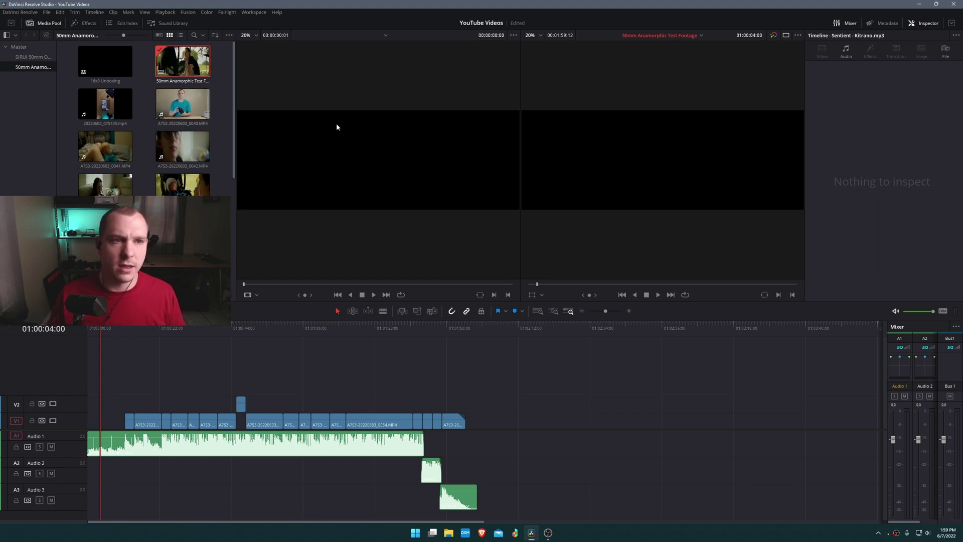
{"action": "scroll", "coordinate": [124, 387], "scroll_direction": "up", "scroll_amount": 3}
{"action": "scroll", "coordinate": [370, 402], "scroll_direction": "down", "scroll_amount": 2}
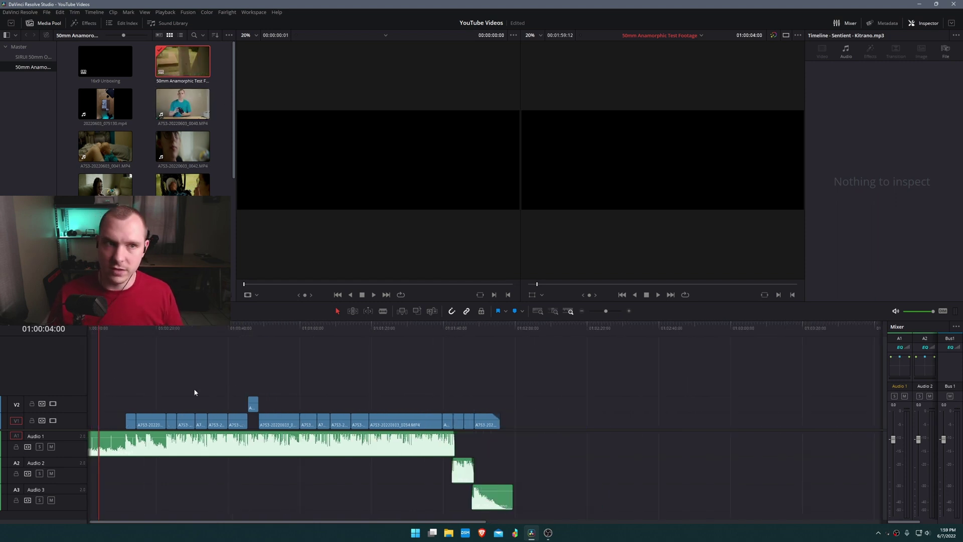
{"action": "left_click", "coordinate": [88, 331]}
{"action": "scroll", "coordinate": [89, 332], "scroll_direction": "up", "scroll_amount": 3}
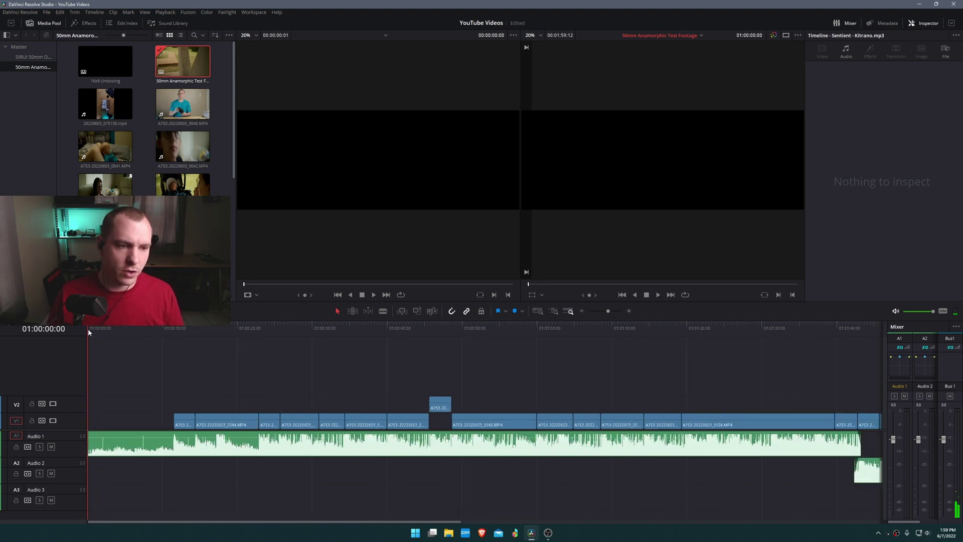
{"action": "left_click_drag", "start_coordinate": [89, 331], "coordinate": [185, 331]}
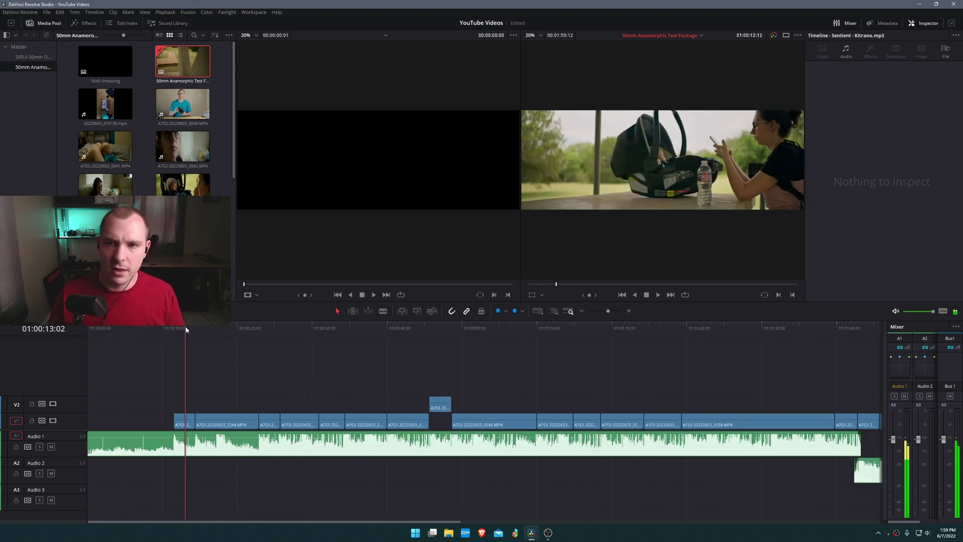
{"action": "left_click", "coordinate": [49, 446]}
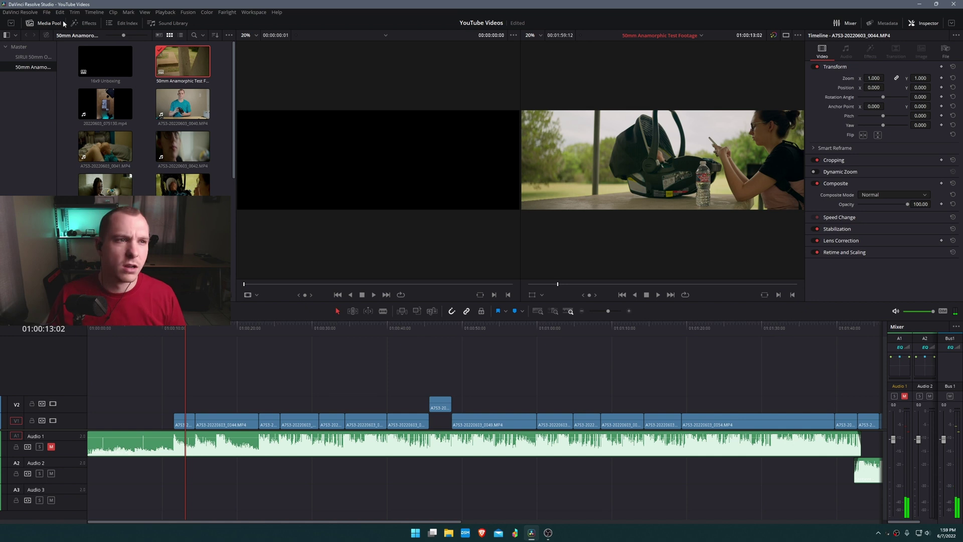
Play from the baby close-up with enlarged viewers, then reopen the media pool's bin menu
{"action": "left_click", "coordinate": [49, 23]}
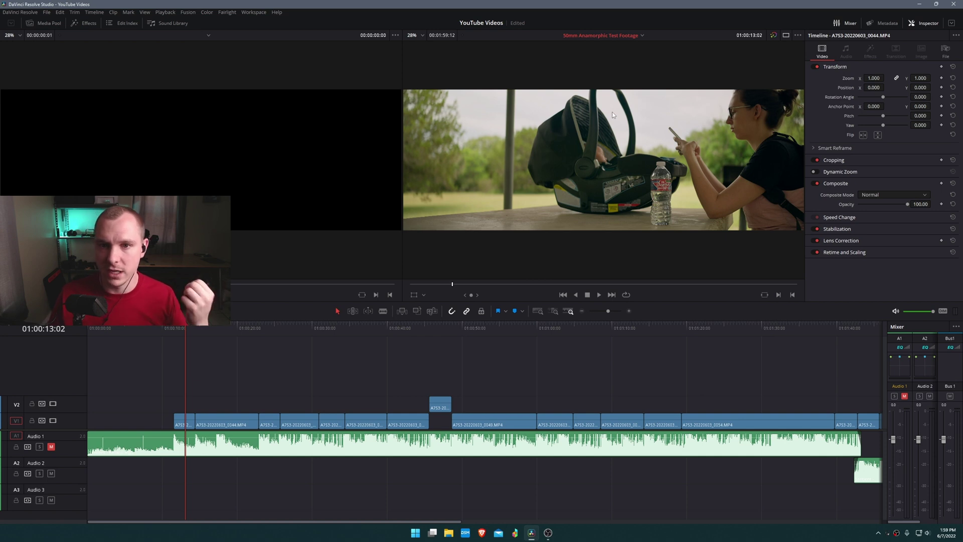
{"action": "left_click", "coordinate": [291, 328]}
{"action": "key", "text": "space"}
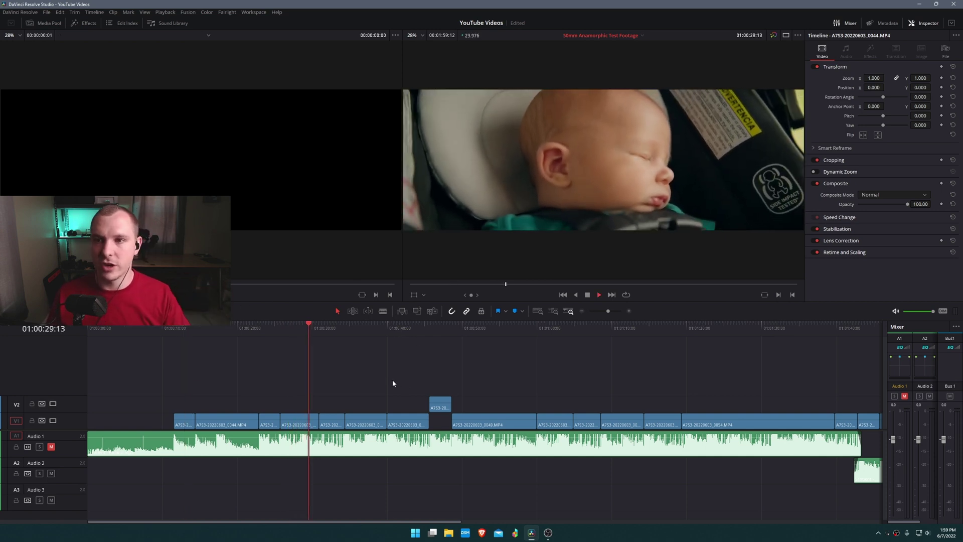
{"action": "left_click", "coordinate": [42, 24]}
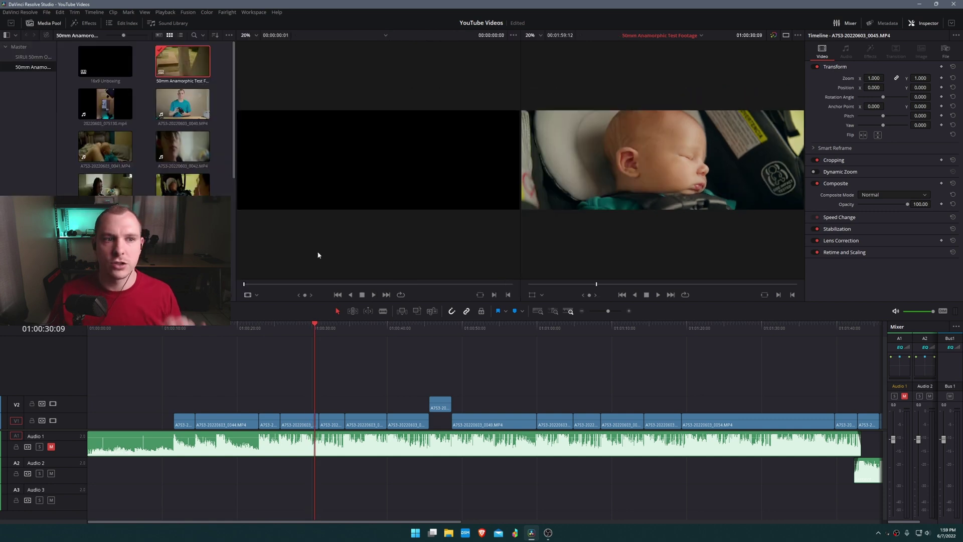
{"action": "scroll", "coordinate": [277, 223], "scroll_direction": "down", "scroll_amount": 1}
{"action": "scroll", "coordinate": [220, 167], "scroll_direction": "down", "scroll_amount": 5}
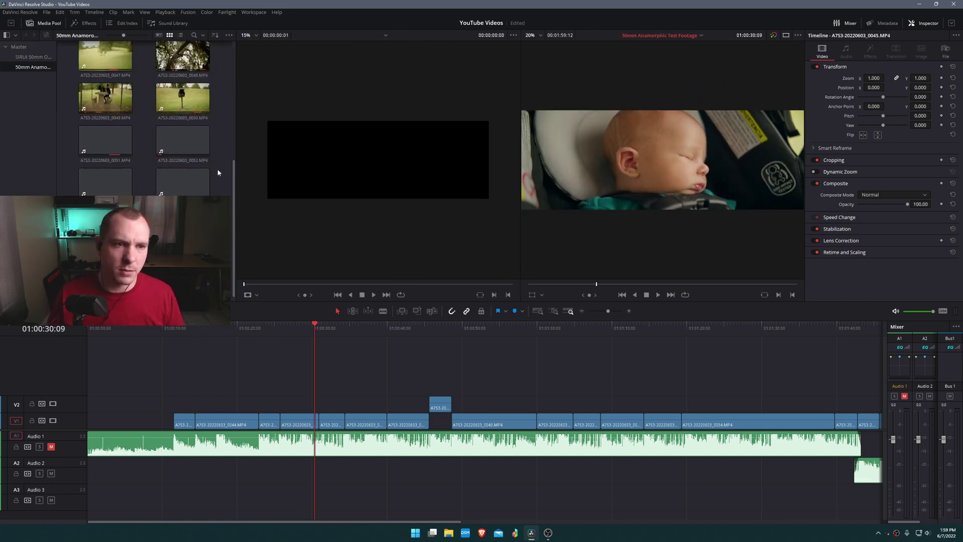
{"action": "right_click", "coordinate": [231, 261]}
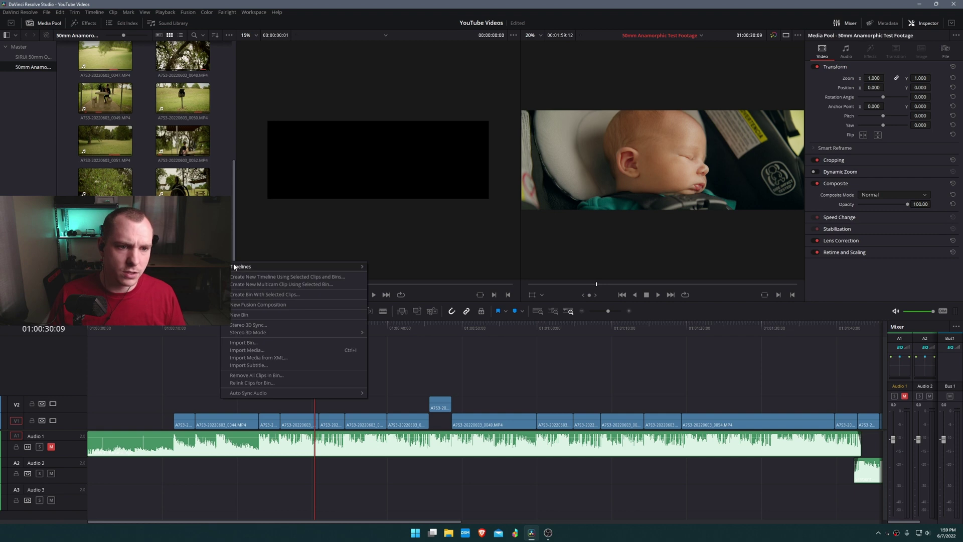
Begin a new timeline named Test with Use Project Settings unchecked, showing its Format settings
{"action": "mouse_move", "coordinate": [351, 267]}
{"action": "left_click", "coordinate": [396, 267]}
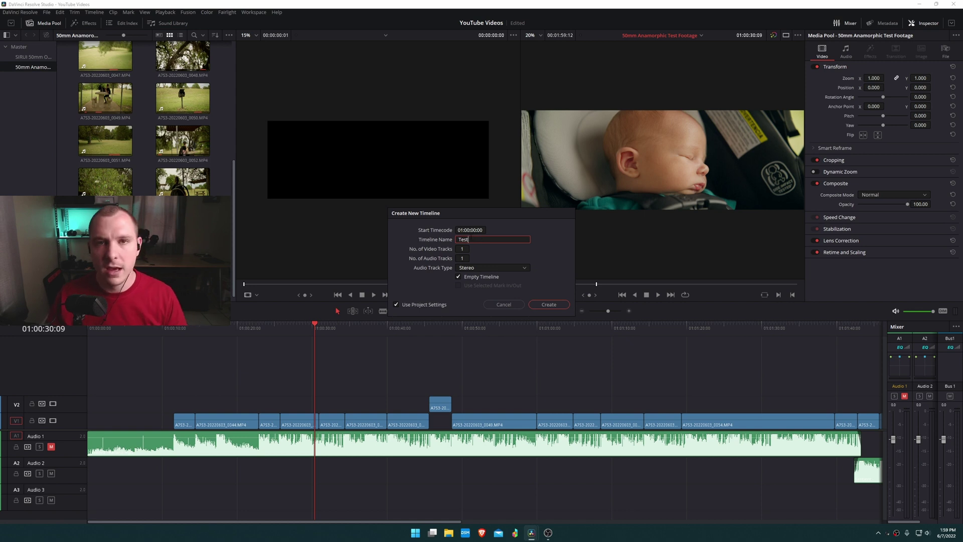
{"action": "left_click", "coordinate": [397, 305]}
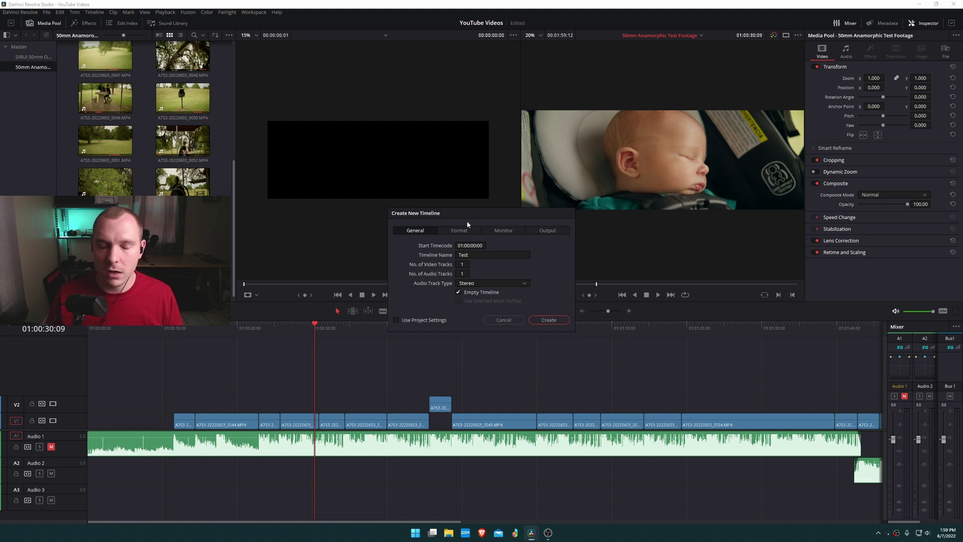
{"action": "left_click", "coordinate": [466, 233]}
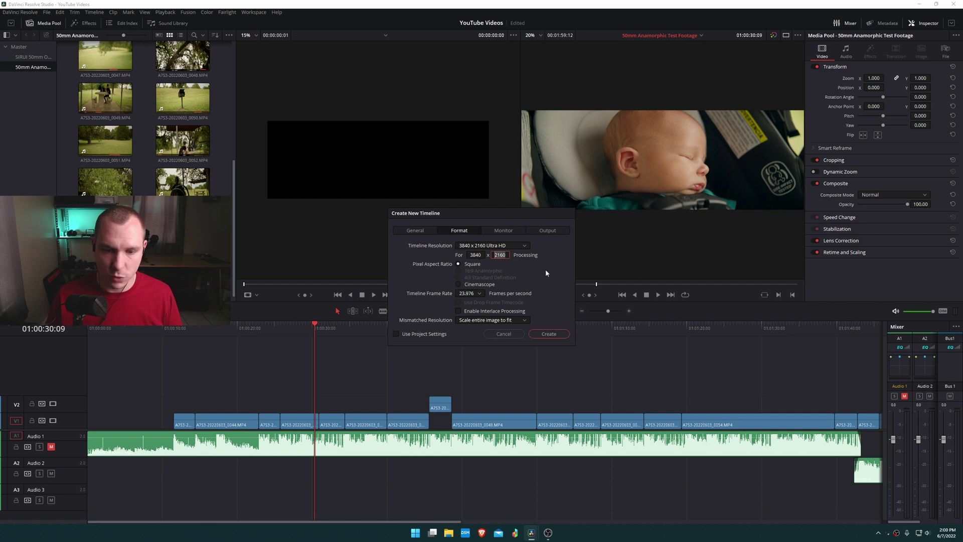
Create the Test timeline at 3840 x 1350 with mismatched resolution set to Stretch frame to all corners
{"action": "type", "text": "1350"}
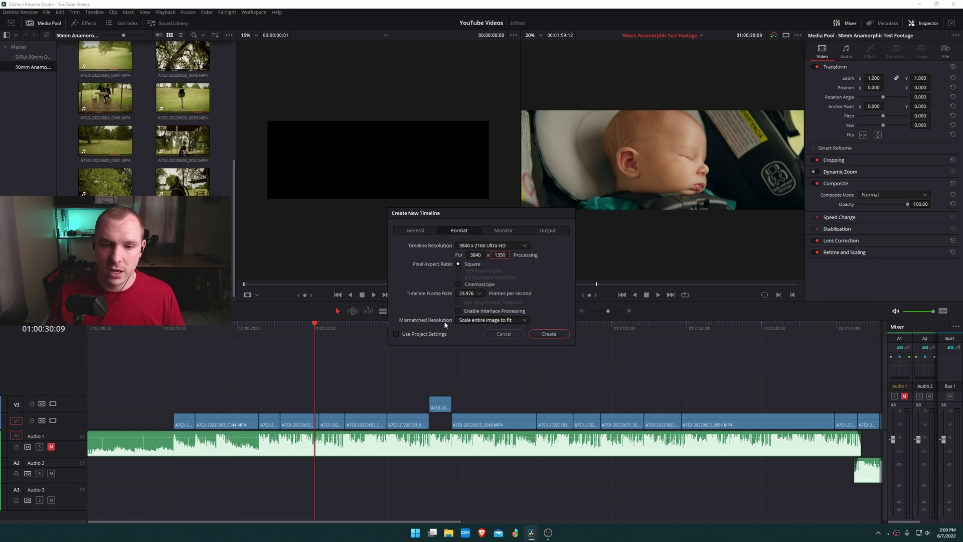
{"action": "left_click", "coordinate": [491, 321]}
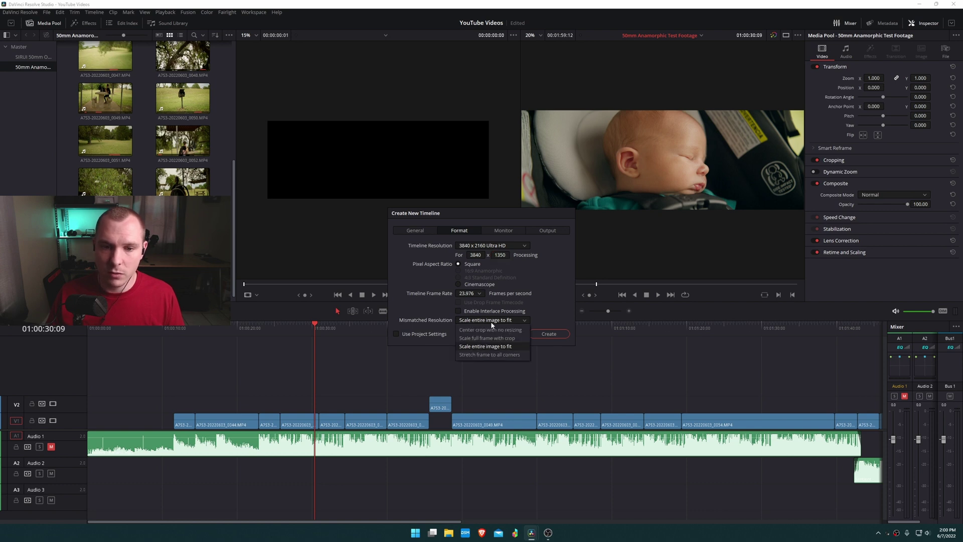
{"action": "left_click", "coordinate": [487, 355]}
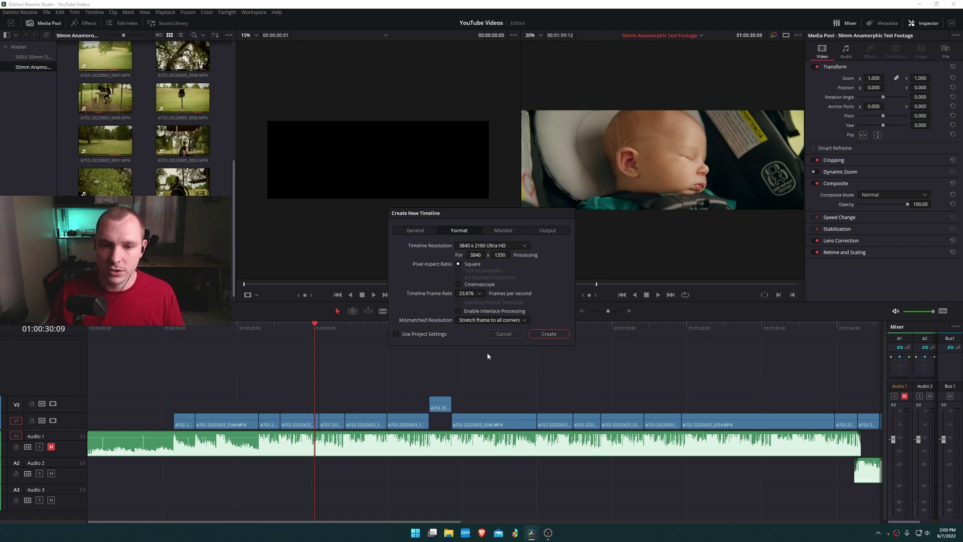
{"action": "left_click", "coordinate": [553, 333]}
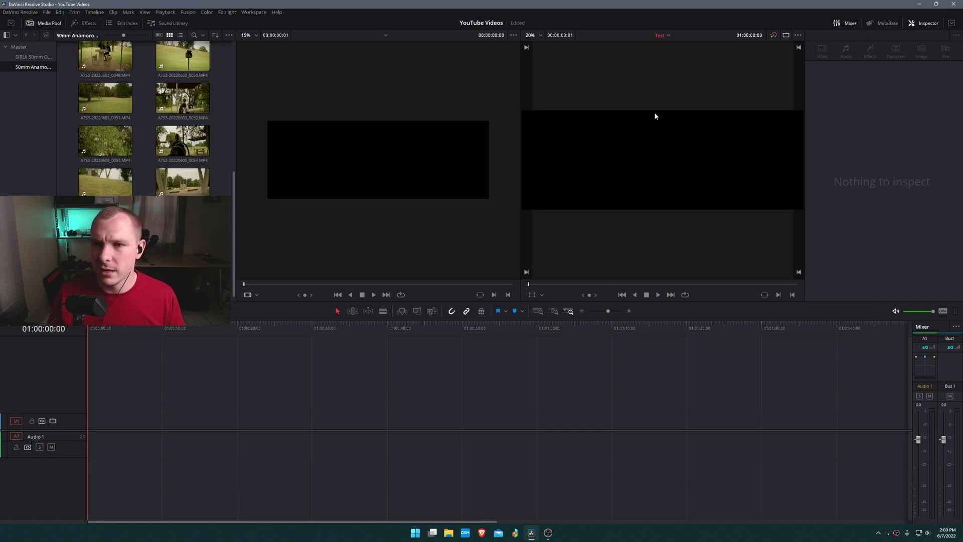
{"action": "scroll", "coordinate": [657, 130], "scroll_direction": "down", "scroll_amount": 3}
{"action": "scroll", "coordinate": [718, 135], "scroll_direction": "up", "scroll_amount": 2}
{"action": "scroll", "coordinate": [682, 171], "scroll_direction": "down", "scroll_amount": 1}
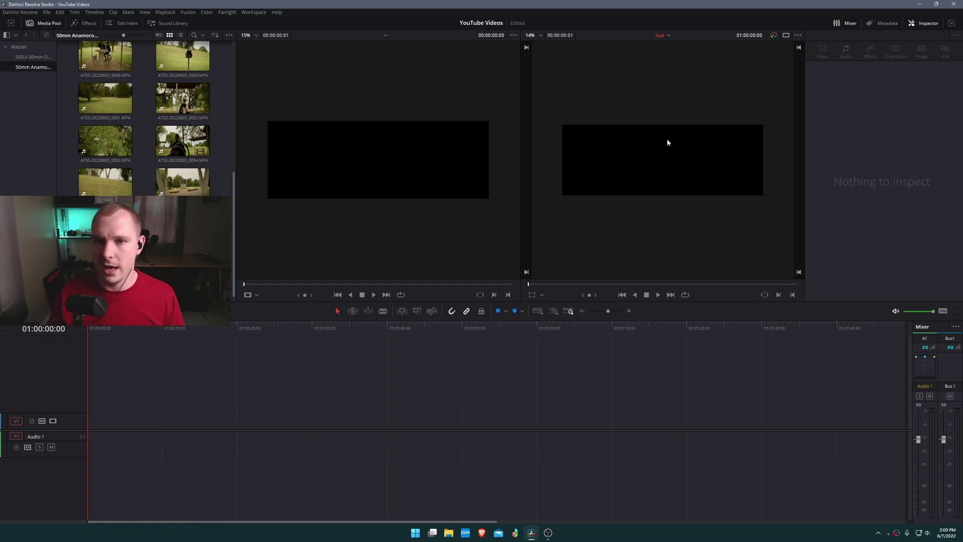
{"action": "scroll", "coordinate": [171, 193], "scroll_direction": "up", "scroll_amount": 5}
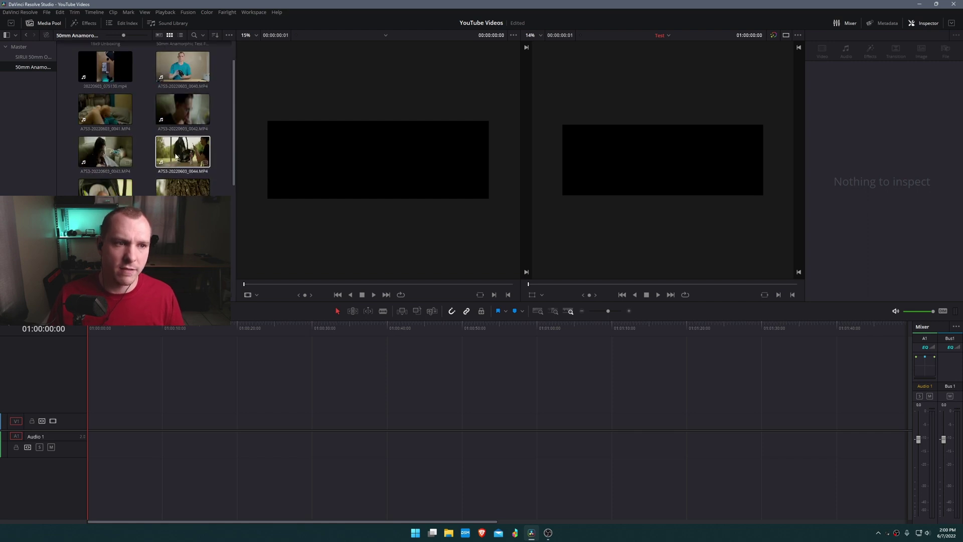
{"action": "left_click", "coordinate": [179, 155]}
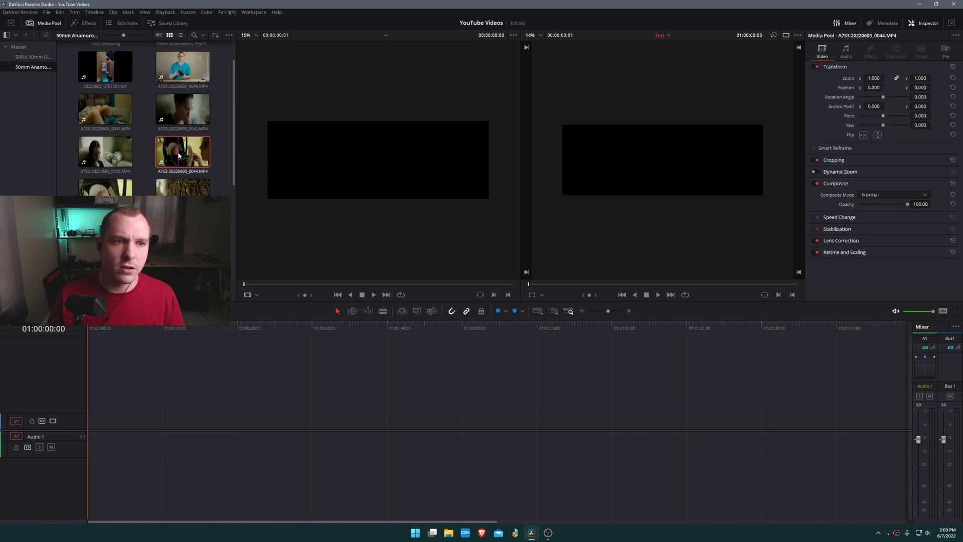
{"action": "scroll", "coordinate": [179, 155], "scroll_direction": "down", "scroll_amount": 2}
{"action": "scroll", "coordinate": [145, 125], "scroll_direction": "down", "scroll_amount": 3}
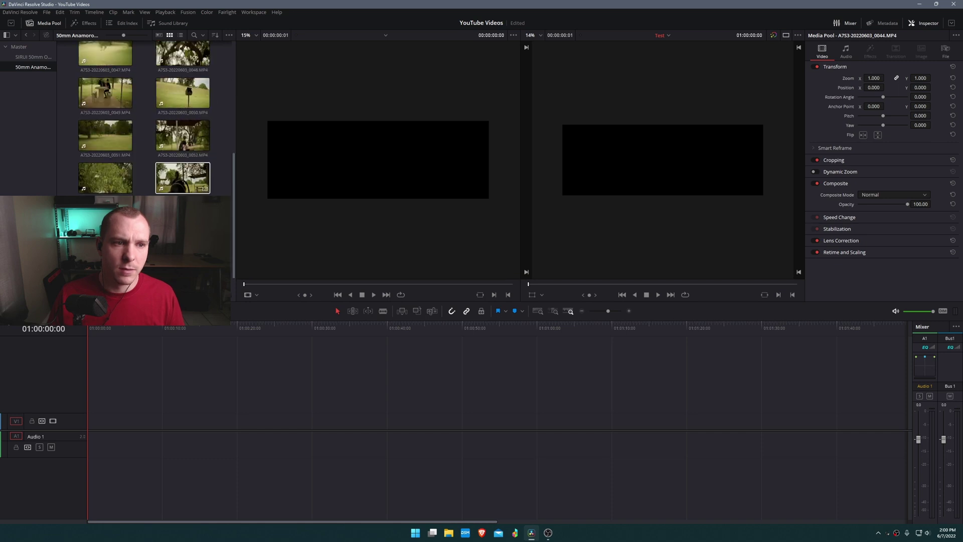
{"action": "left_click", "coordinate": [130, 276], "text": "shift"}
{"action": "left_click_drag", "start_coordinate": [131, 275], "coordinate": [84, 426]}
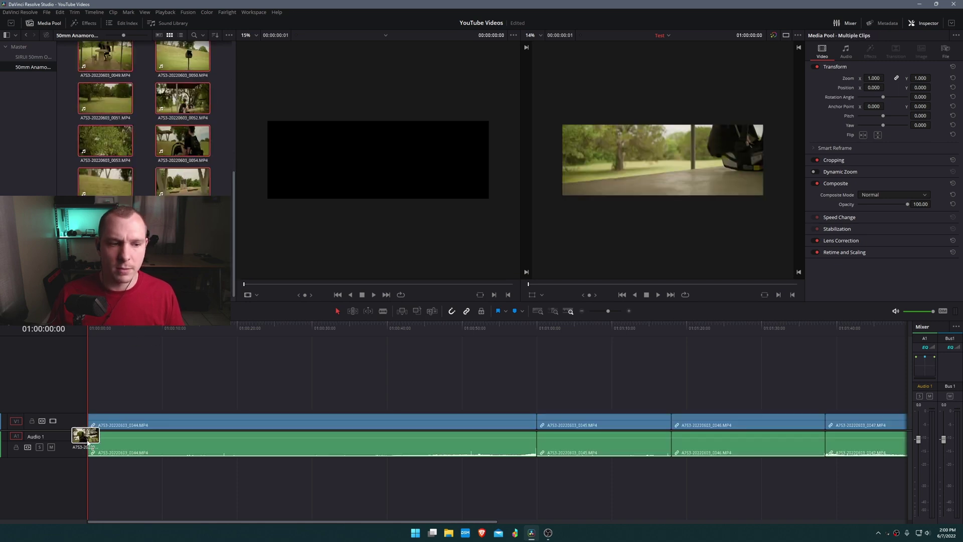
Hide the media pool and scrub through the stretched clips 0049 to 0052
{"action": "left_click", "coordinate": [43, 23]}
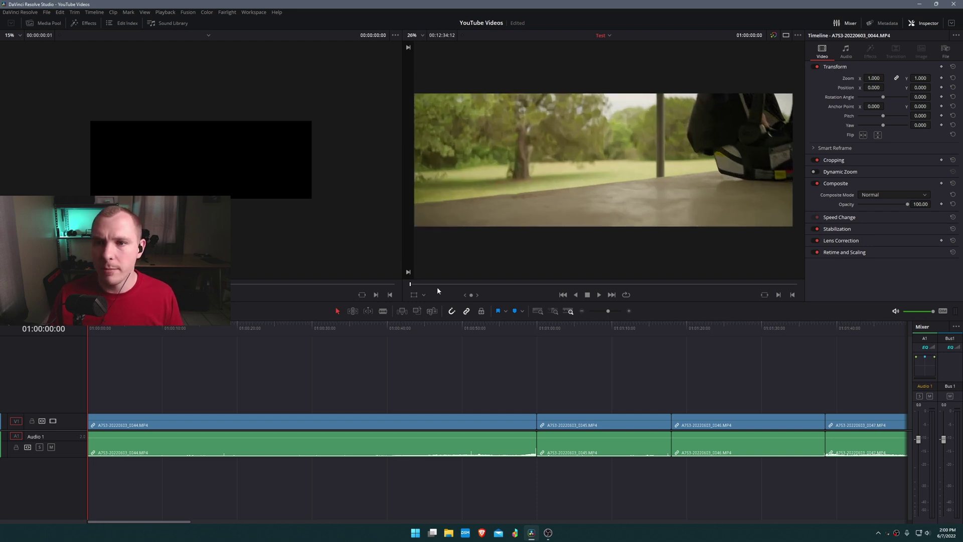
{"action": "left_click_drag", "start_coordinate": [140, 329], "coordinate": [755, 346]}
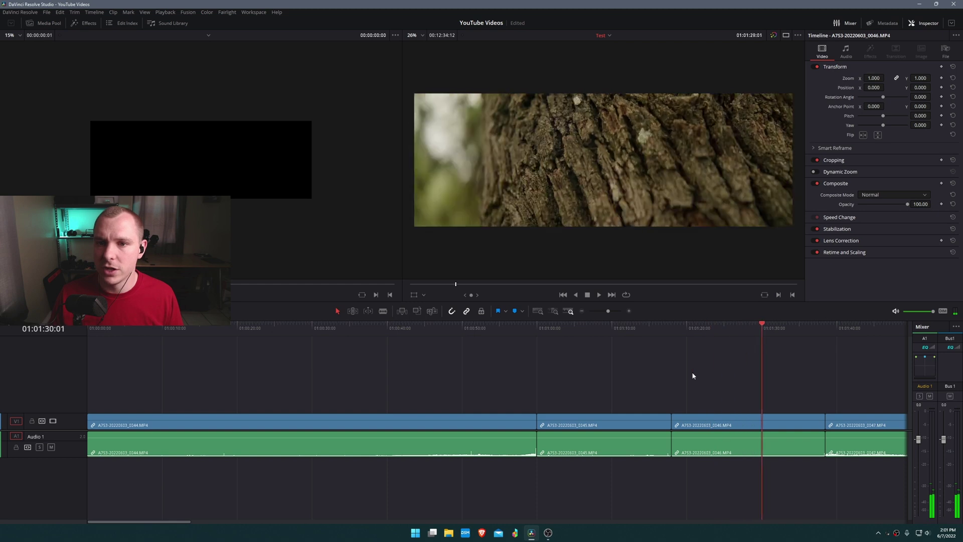
{"action": "scroll", "coordinate": [692, 376], "scroll_direction": "down", "scroll_amount": 3}
{"action": "left_click_drag", "start_coordinate": [399, 331], "coordinate": [756, 332]}
{"action": "scroll", "coordinate": [551, 394], "scroll_direction": "down", "scroll_amount": 2}
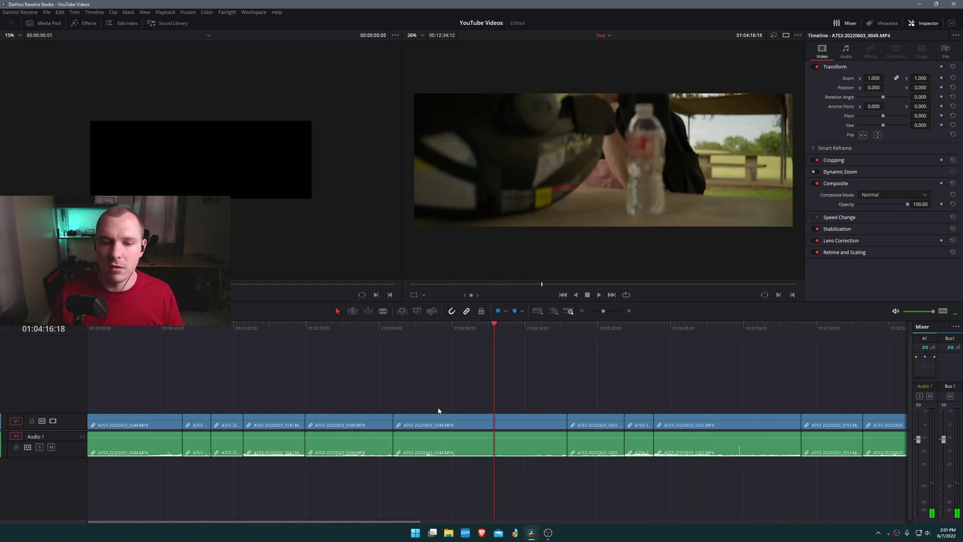
{"action": "left_click_drag", "start_coordinate": [492, 330], "coordinate": [745, 330]}
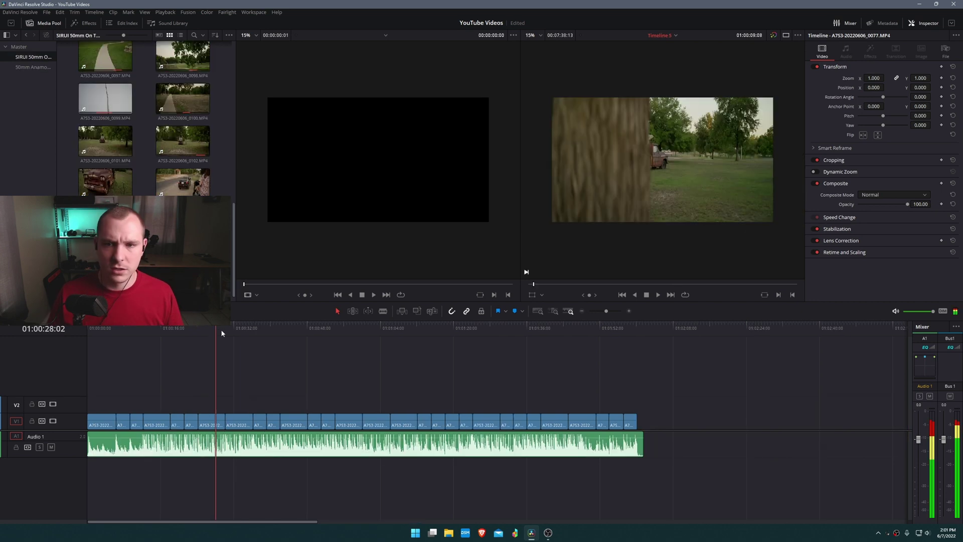
Move the Adjustment Clip onto V2 spanning all Timeline 5 clips, then return to the start
{"action": "left_click_drag", "start_coordinate": [222, 333], "coordinate": [369, 327]}
{"action": "left_click", "coordinate": [48, 25]}
{"action": "scroll", "coordinate": [634, 186], "scroll_direction": "up", "scroll_amount": 2}
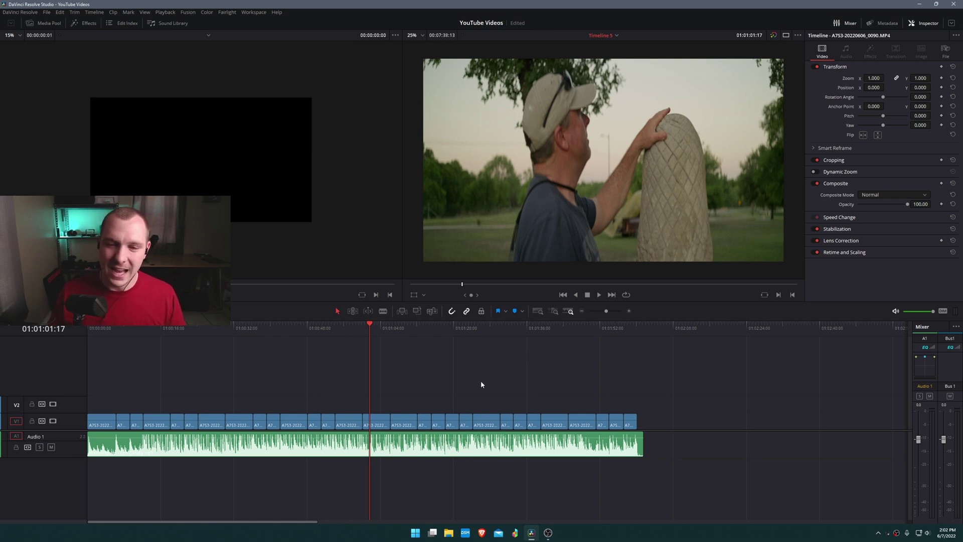
{"action": "scroll", "coordinate": [439, 388], "scroll_direction": "down", "scroll_amount": 2}
{"action": "scroll", "coordinate": [229, 381], "scroll_direction": "down", "scroll_amount": 1}
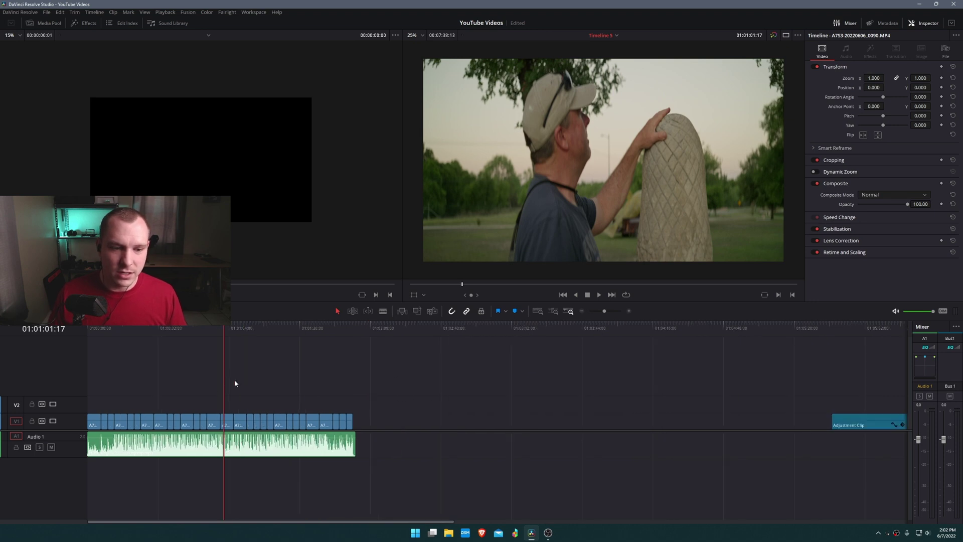
{"action": "scroll", "coordinate": [227, 381], "scroll_direction": "down", "scroll_amount": 1}
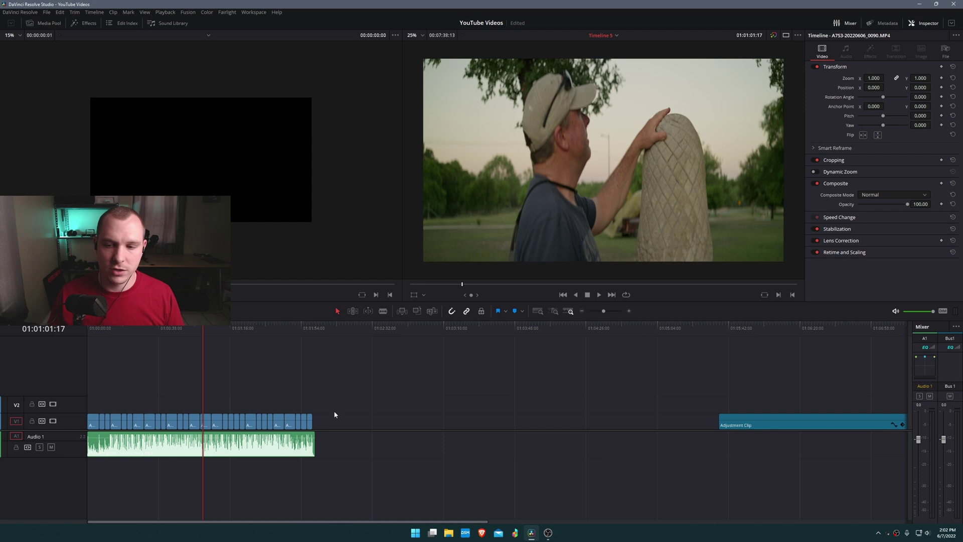
{"action": "left_click_drag", "start_coordinate": [754, 418], "coordinate": [125, 409]}
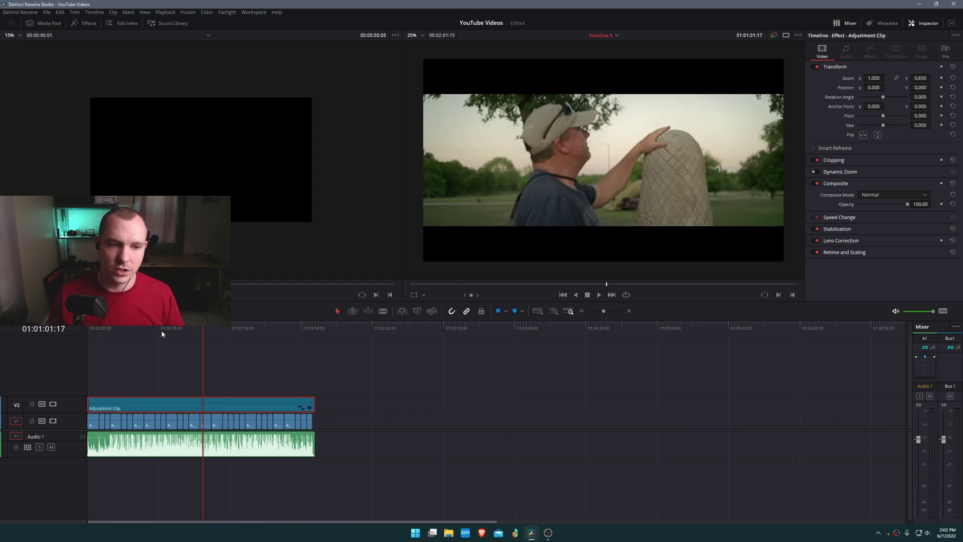
{"action": "key", "text": "Home"}
{"action": "scroll", "coordinate": [101, 363], "scroll_direction": "up", "scroll_amount": 4}
{"action": "left_click", "coordinate": [203, 352]}
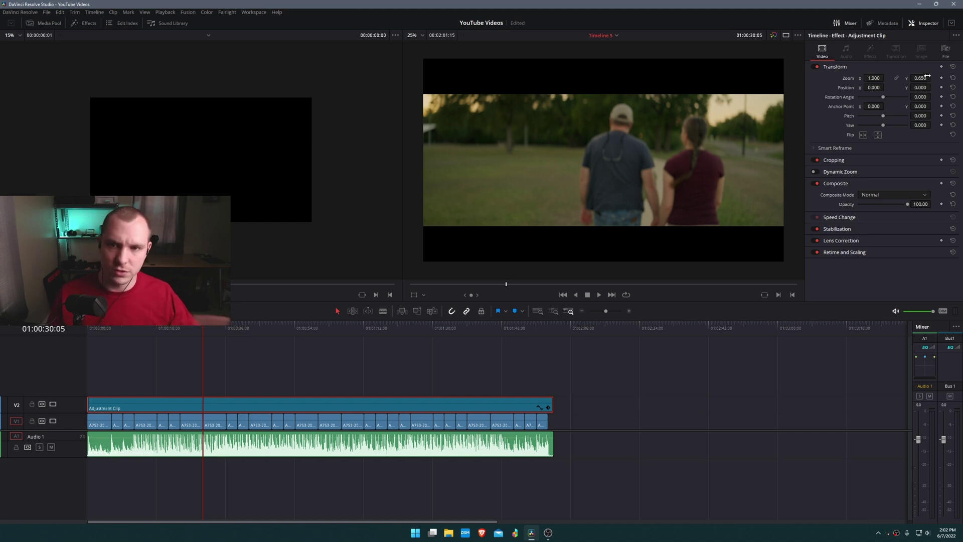
{"action": "left_click_drag", "start_coordinate": [331, 328], "coordinate": [263, 329]}
{"action": "left_click", "coordinate": [53, 405]}
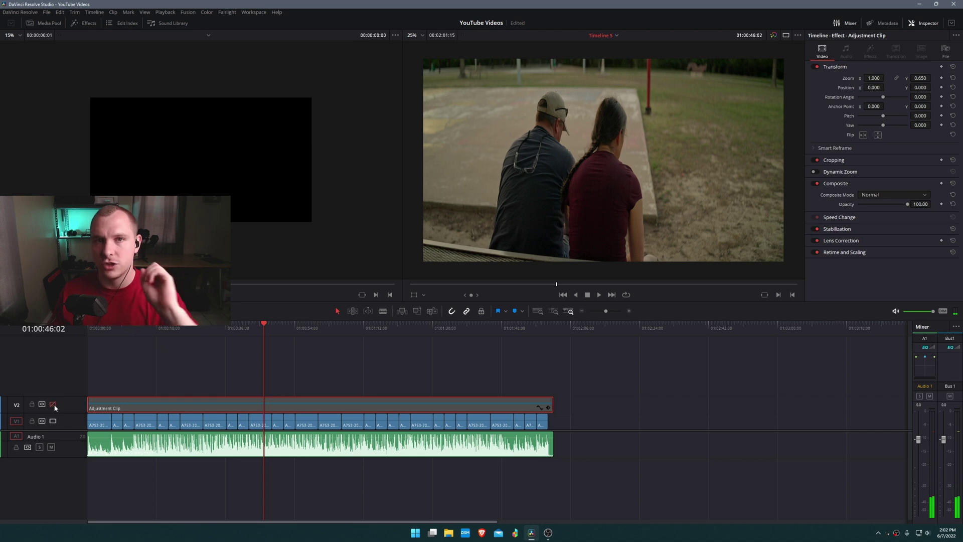
{"action": "left_click", "coordinate": [52, 405]}
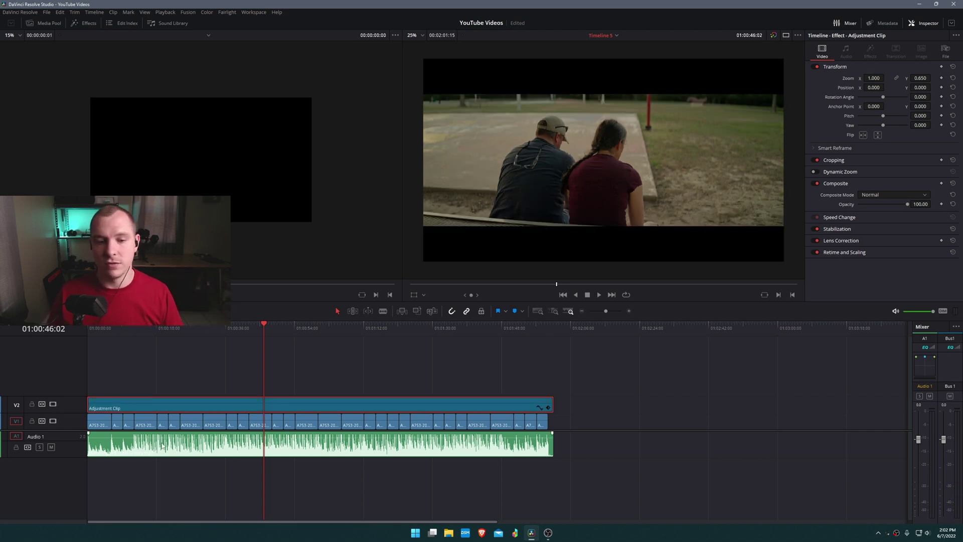
{"action": "mouse_move", "coordinate": [318, 404]}
{"action": "left_mouse_down"}
{"action": "mouse_move", "coordinate": [320, 391]}
{"action": "mouse_move", "coordinate": [302, 394]}
{"action": "left_mouse_up"}
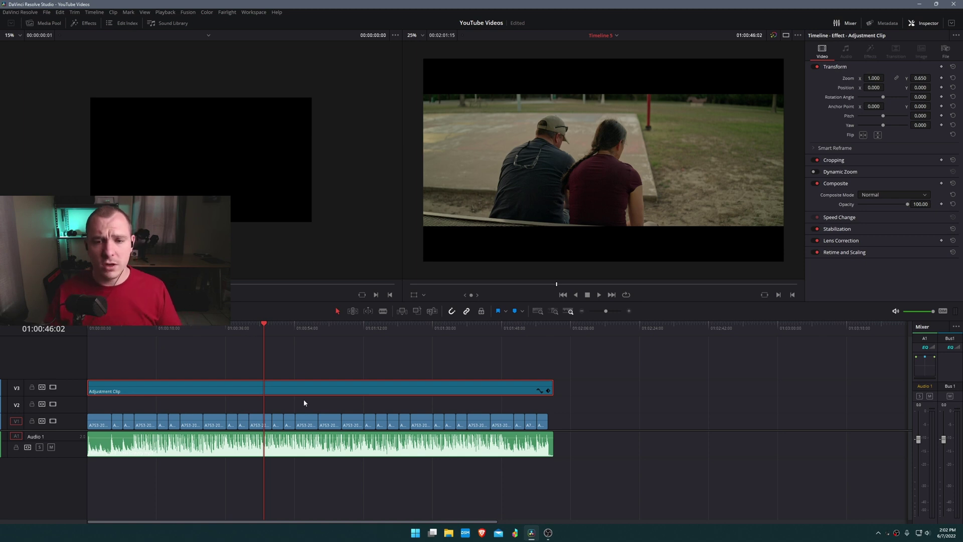
Drop the Adjustment Clip back onto V2 above the clips, leaving V3 empty, and deselect it
{"action": "left_click_drag", "start_coordinate": [328, 395], "coordinate": [327, 404]}
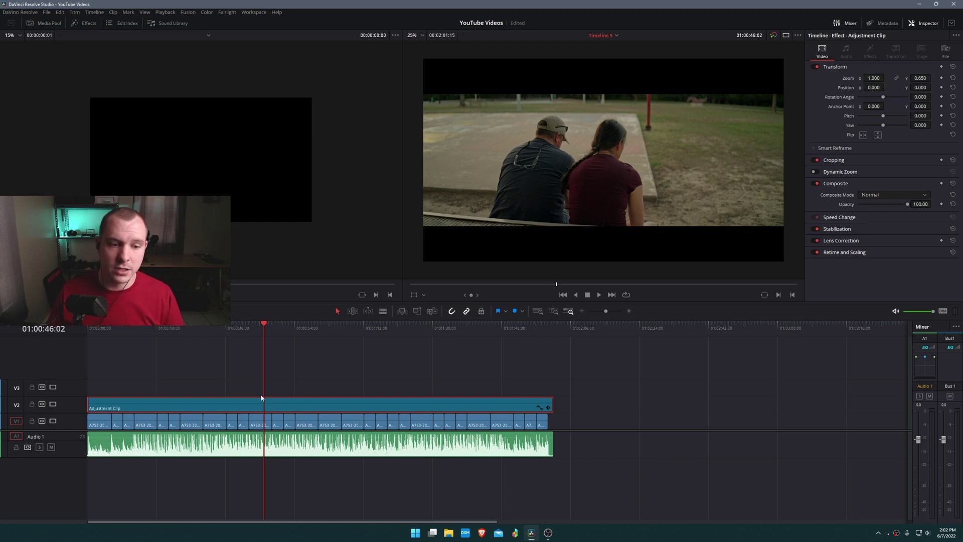
{"action": "scroll", "coordinate": [214, 431], "scroll_direction": "up", "scroll_amount": 2}
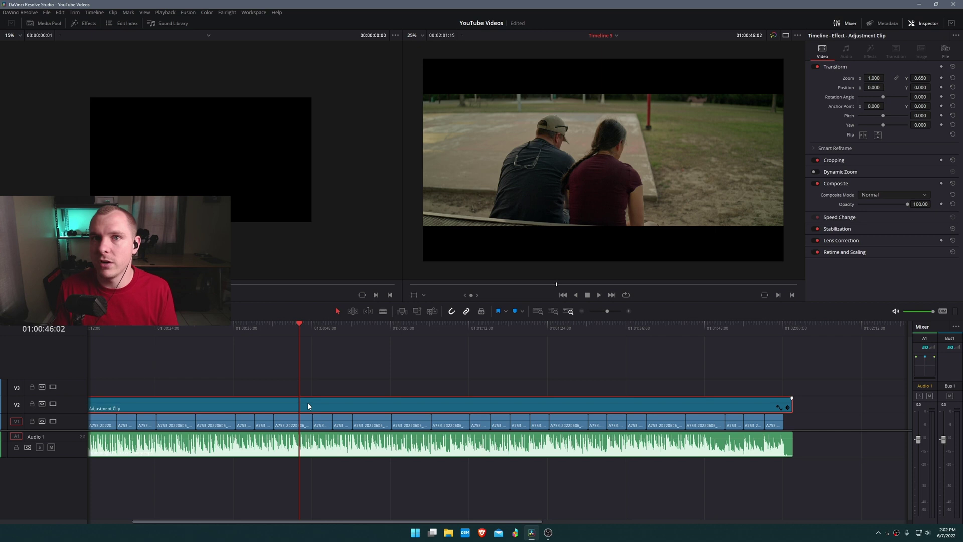
{"action": "left_click", "coordinate": [432, 366]}
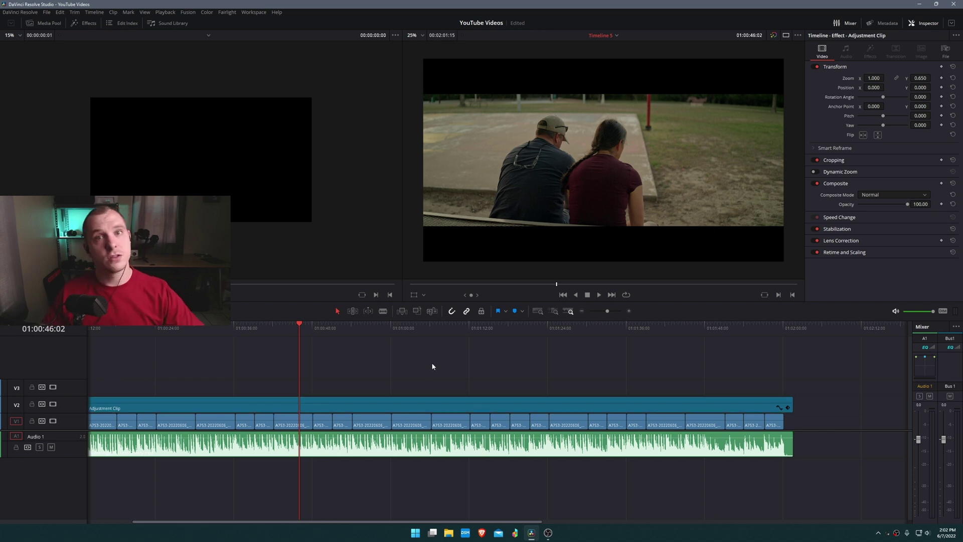